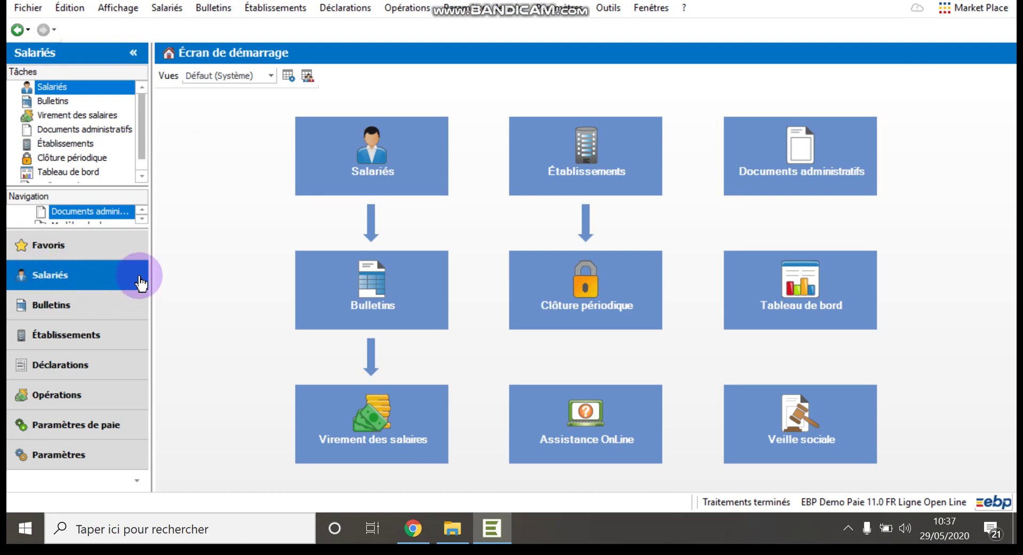
Step: Open the apprentice accountant's record from the employee list and show its Absences / CP calendar
click(364, 176)
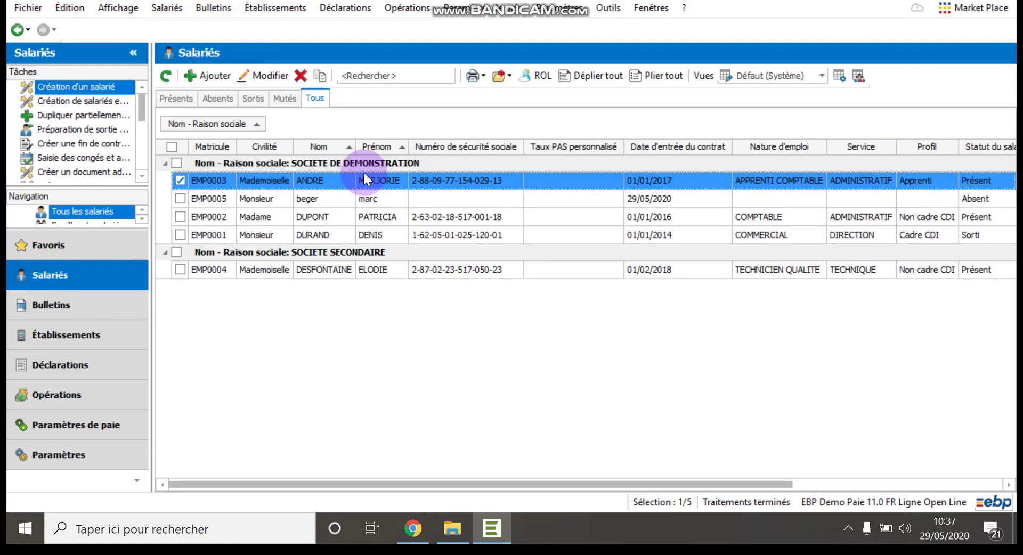
click(287, 414)
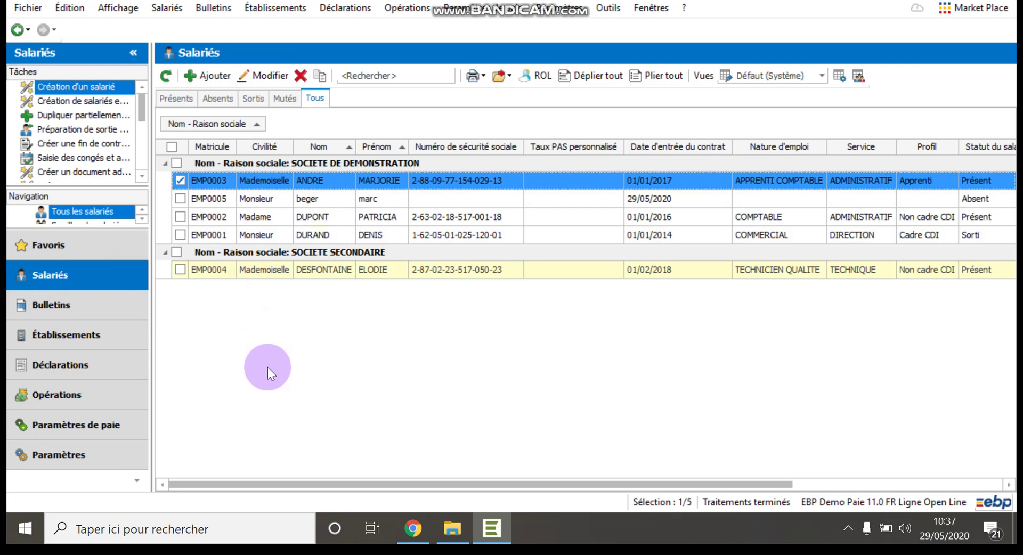
double_click(236, 184)
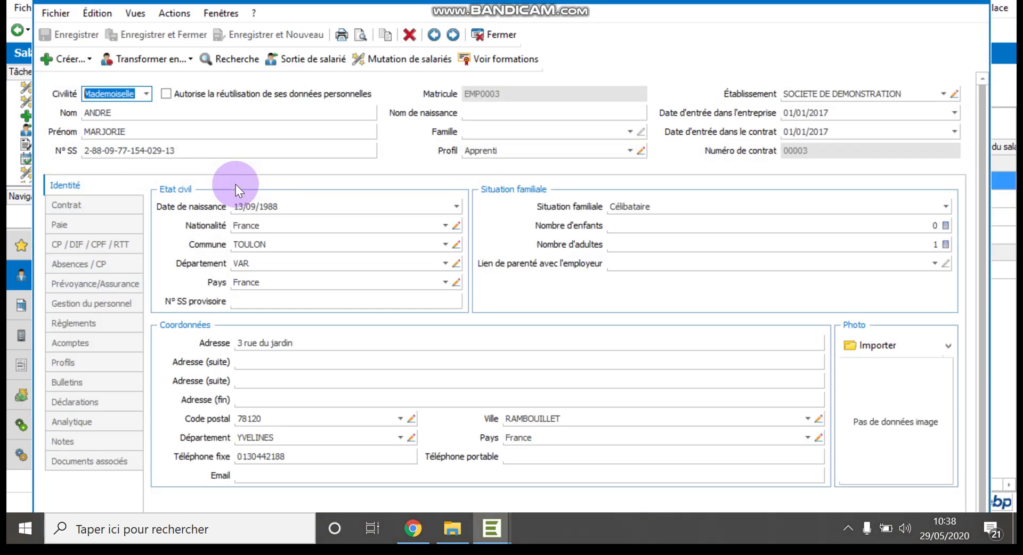
click(111, 260)
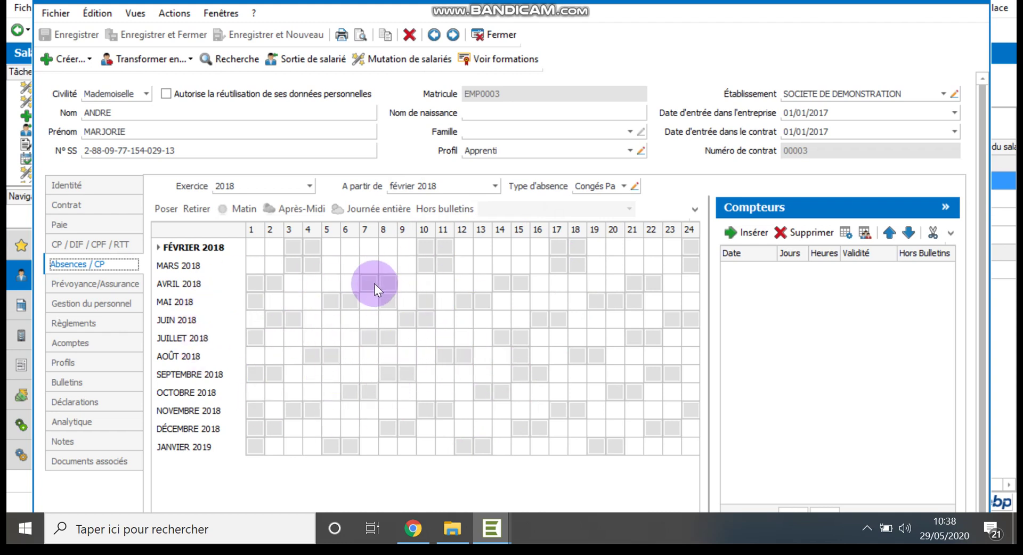
Step: Post Congés Payés from 1 to 31 August 2018 in the absence calendar and check the daily entries in the Compteurs
click(330, 249)
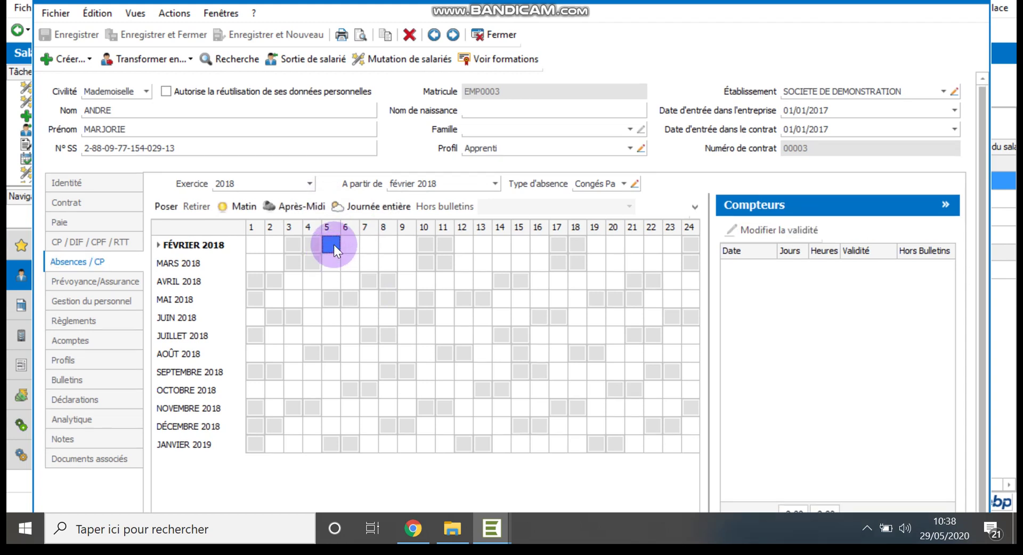
drag(348, 242, 350, 294)
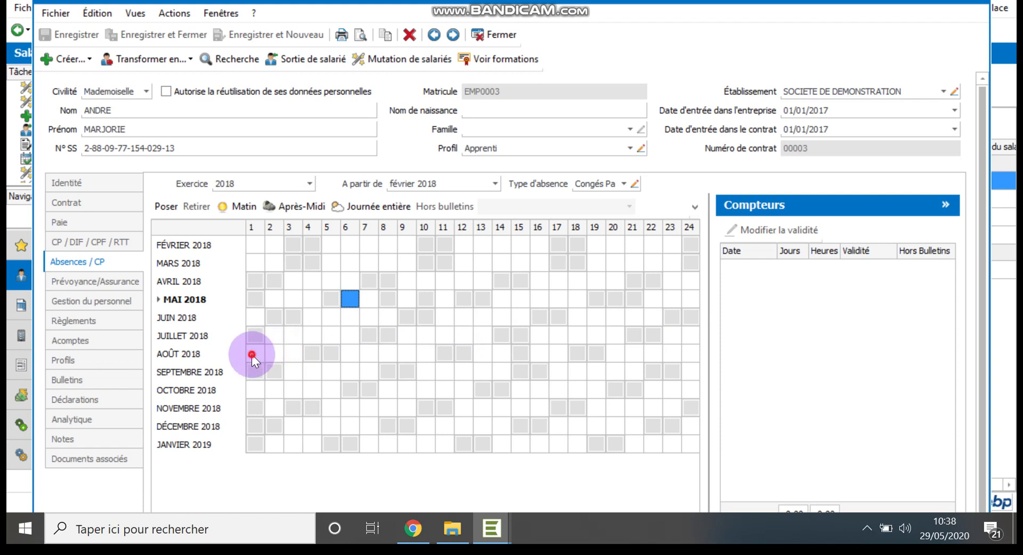
drag(252, 354, 612, 348)
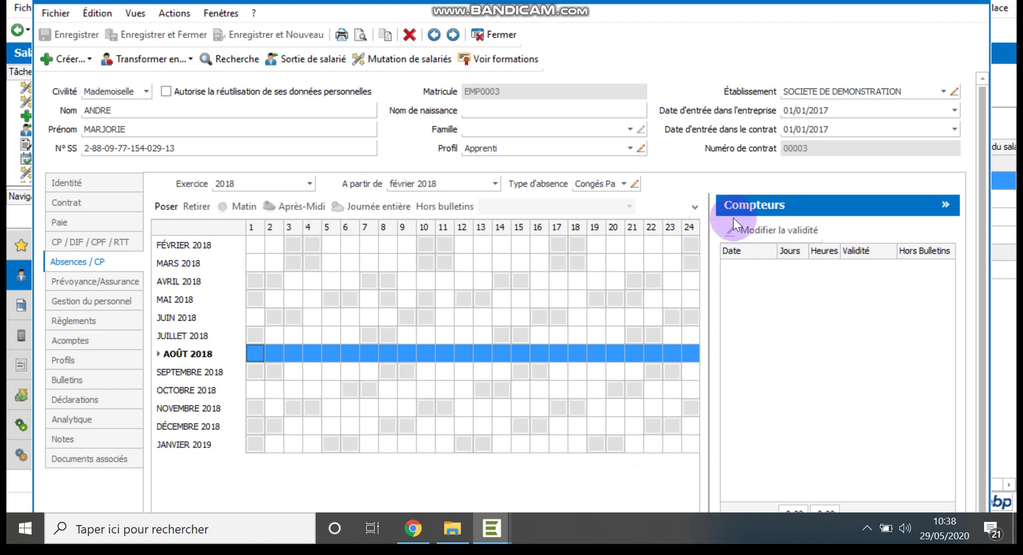
drag(712, 289, 930, 269)
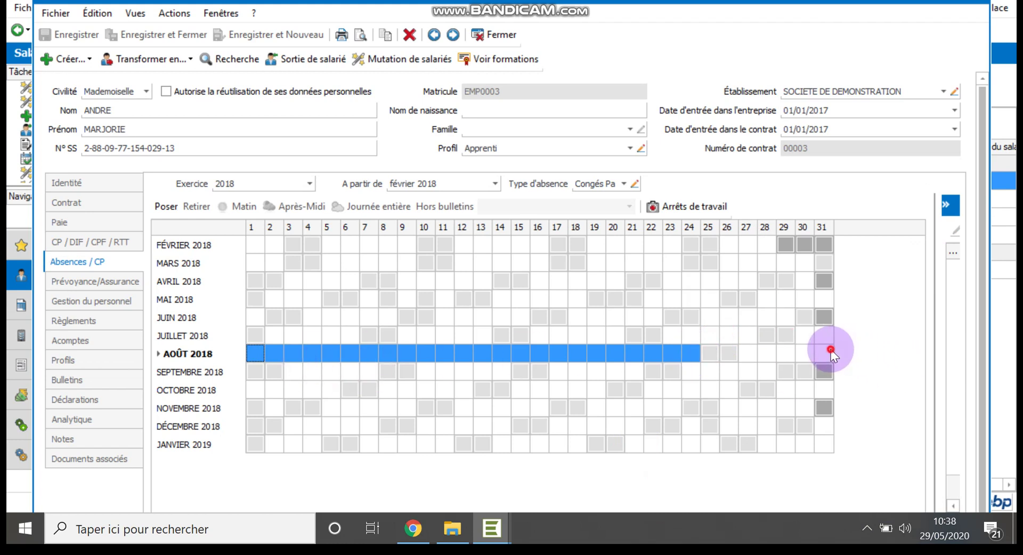
drag(831, 351, 255, 351)
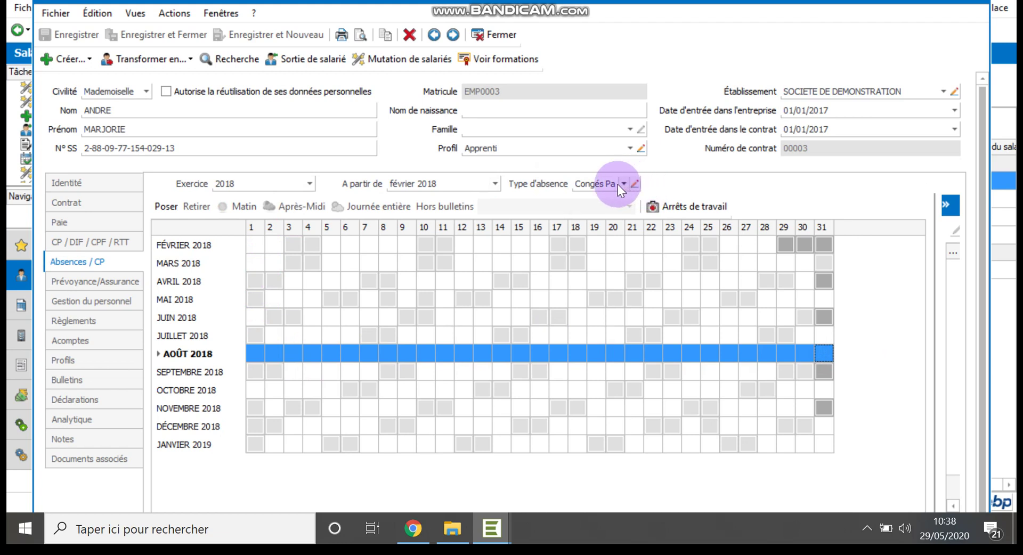
right_click(274, 353)
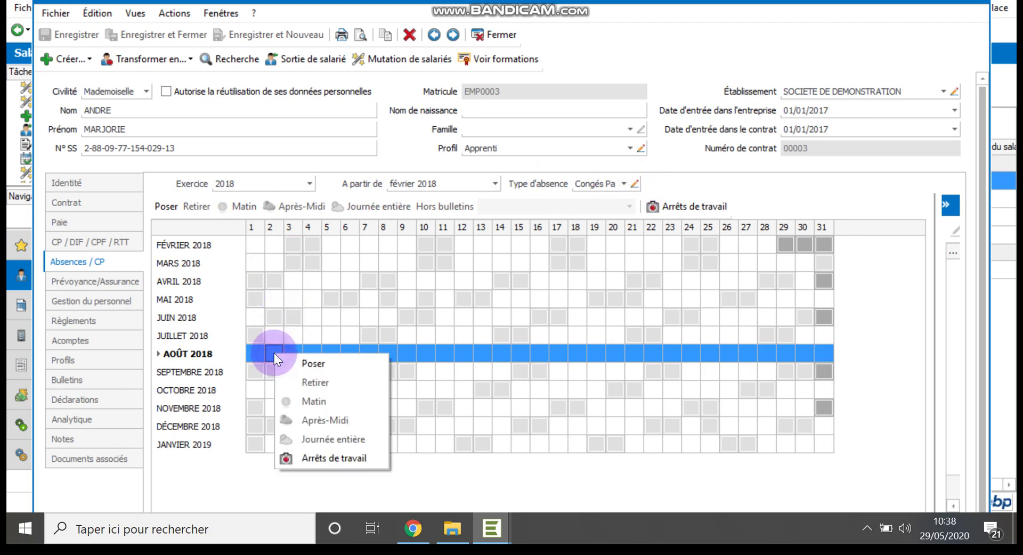
click(325, 365)
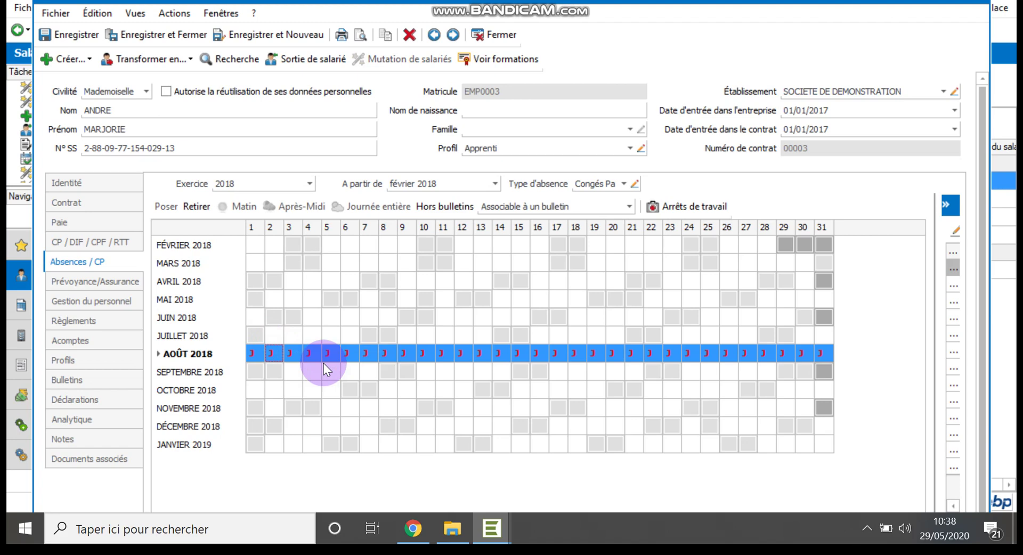
drag(933, 338, 676, 353)
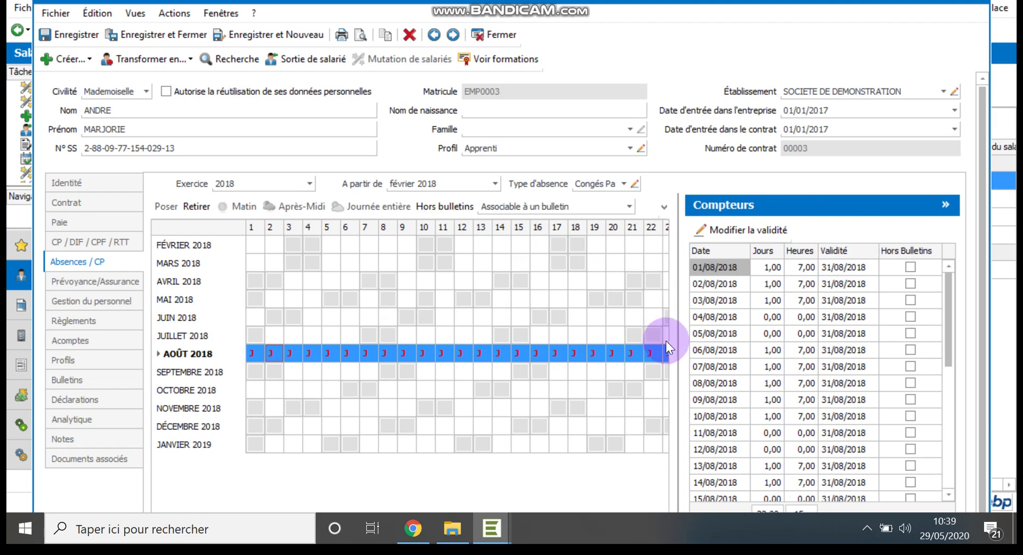
drag(679, 340, 986, 321)
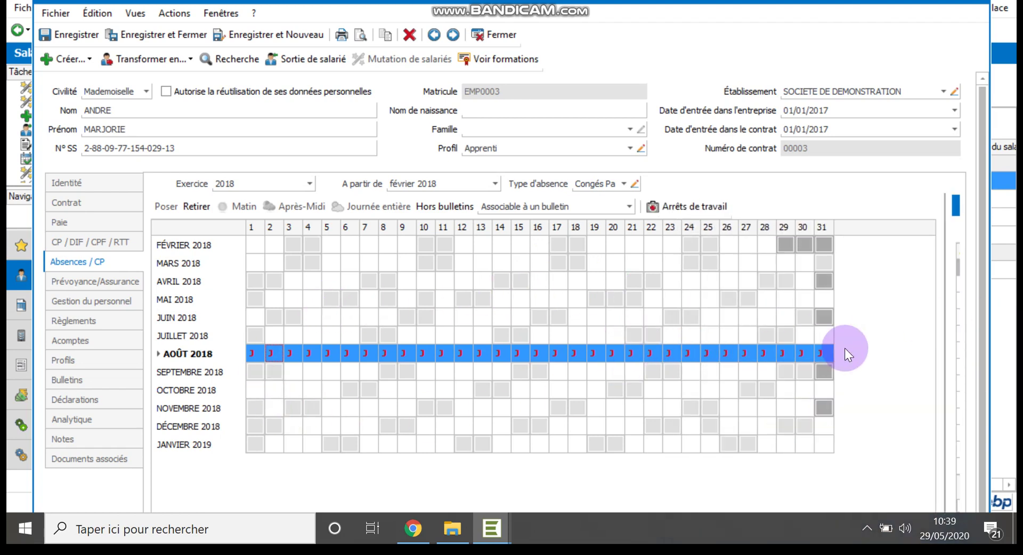
Step: Switch the 1 August 2018 leave to morning and to afternoon, and remove that day's leave
click(254, 353)
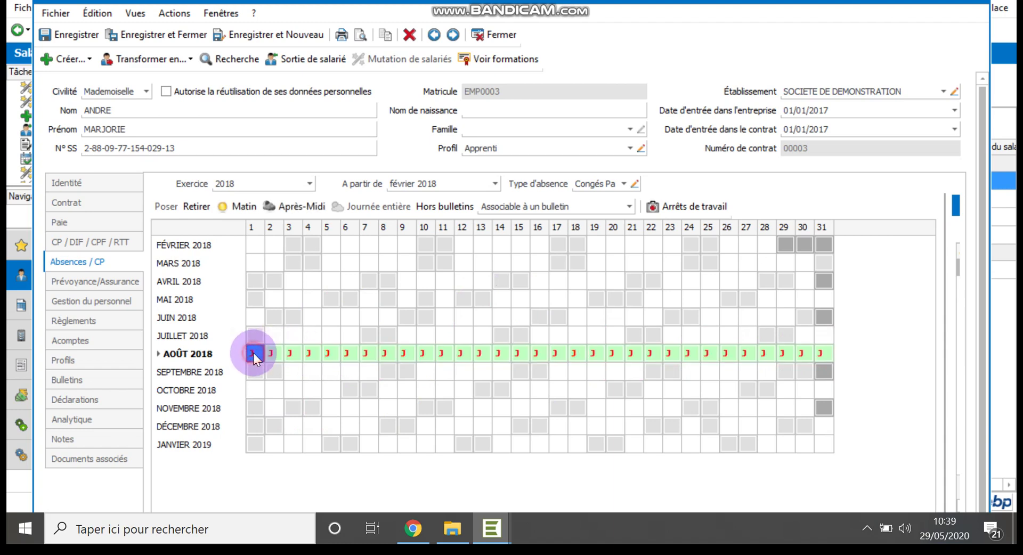
click(237, 207)
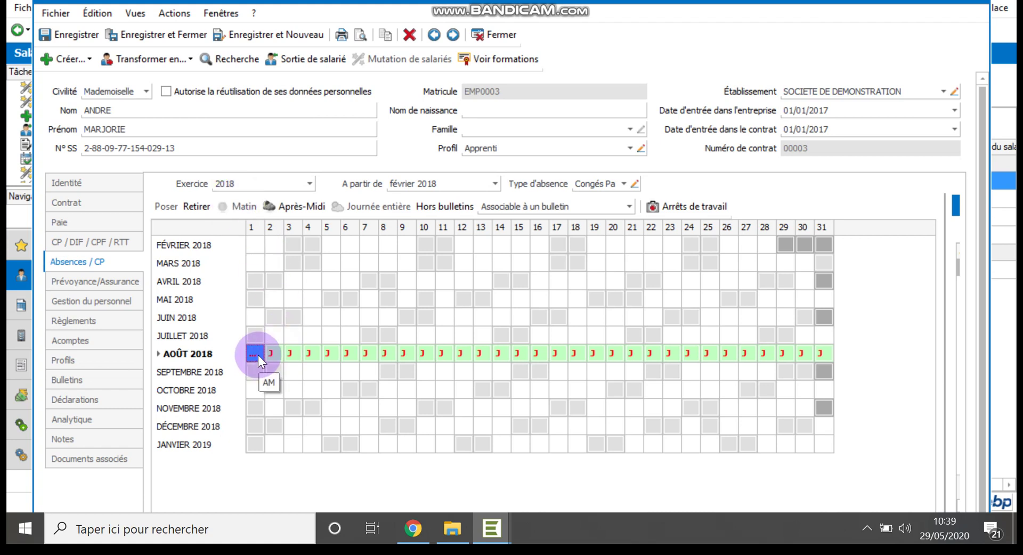
click(287, 203)
click(274, 285)
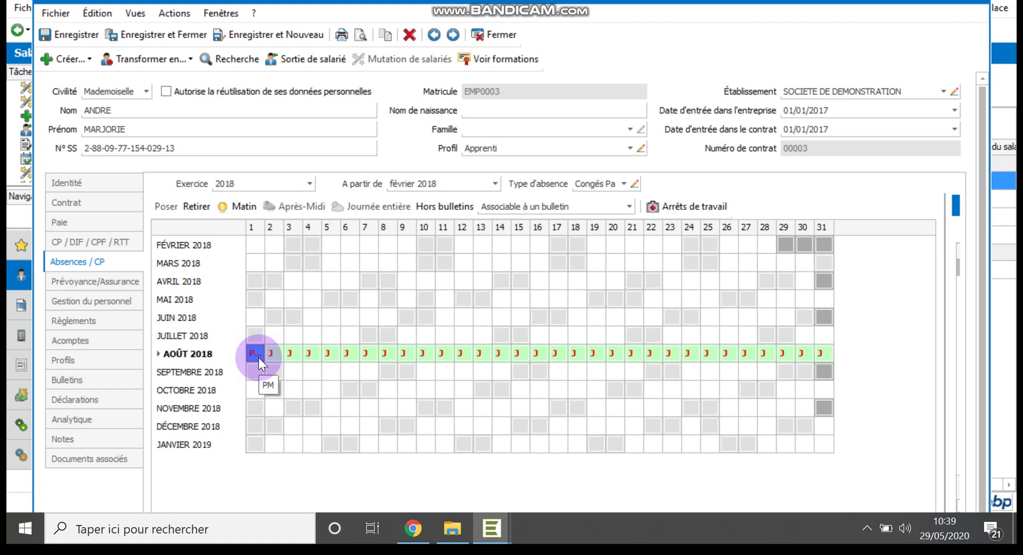
click(193, 206)
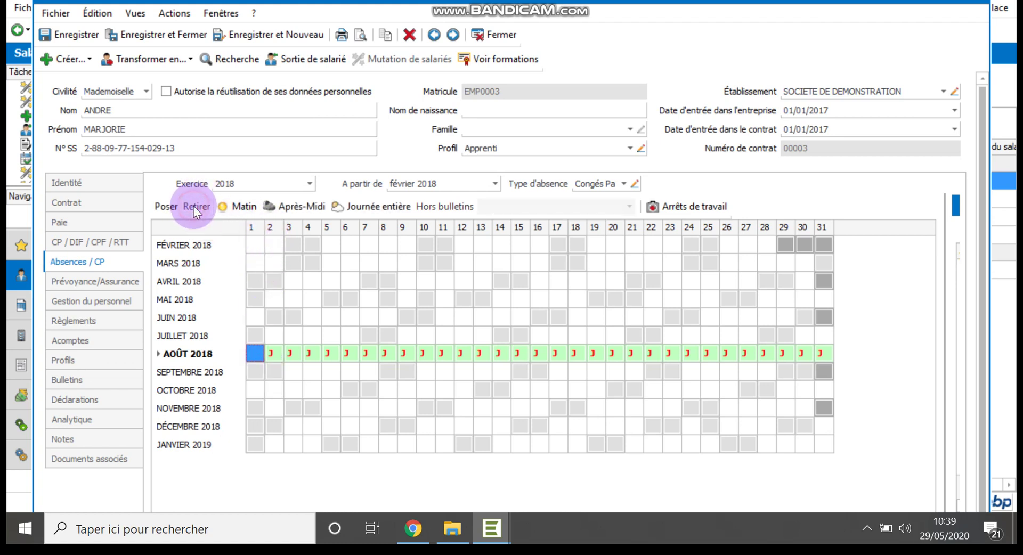
click(307, 385)
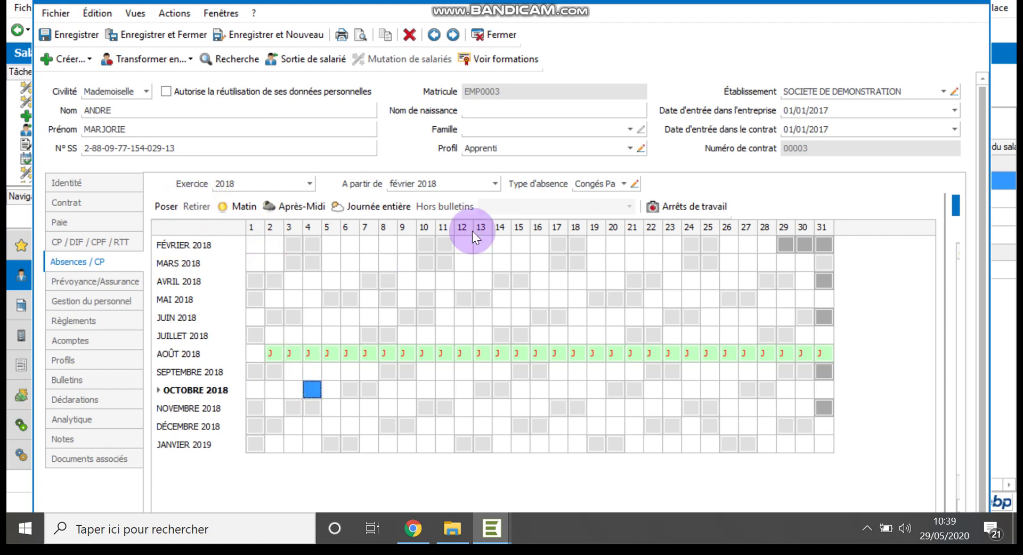
Step: Change the calendar's absence type to Accident de trajet and save the changes made to the employee record
click(623, 185)
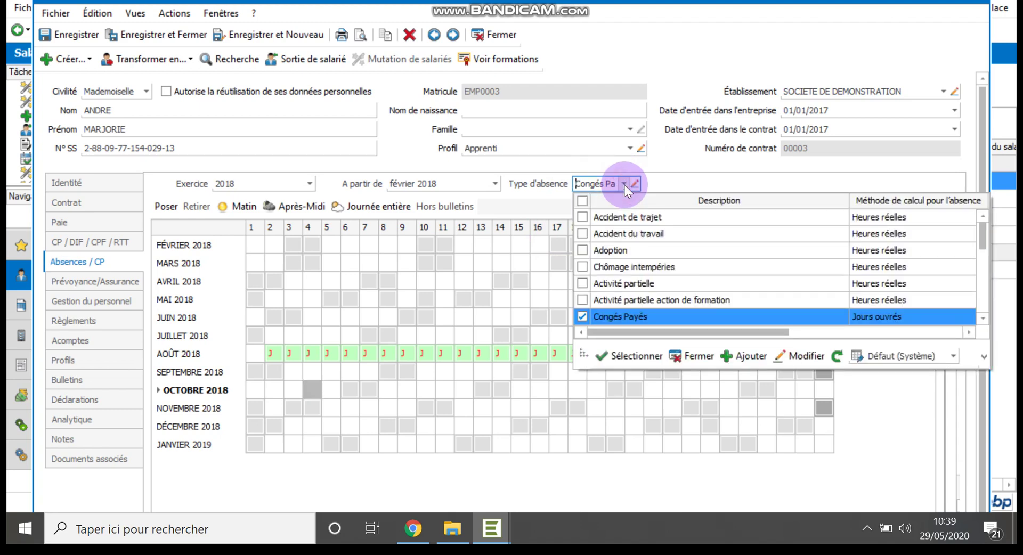
click(583, 218)
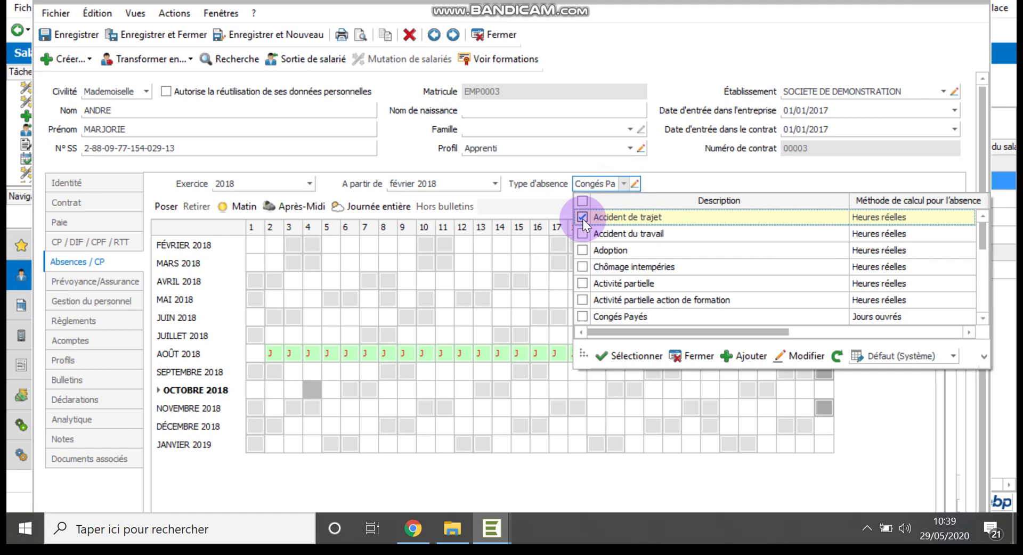
click(621, 356)
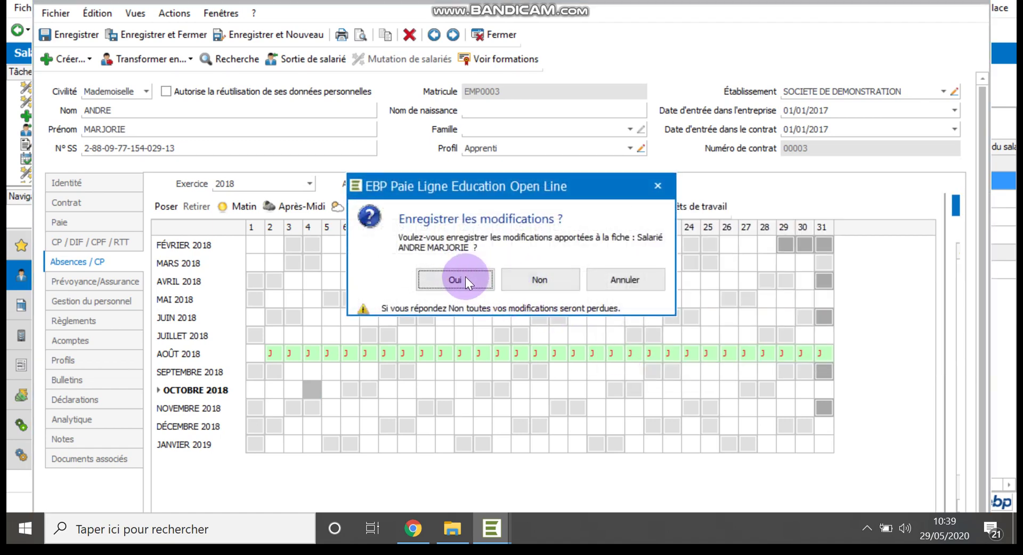
click(456, 279)
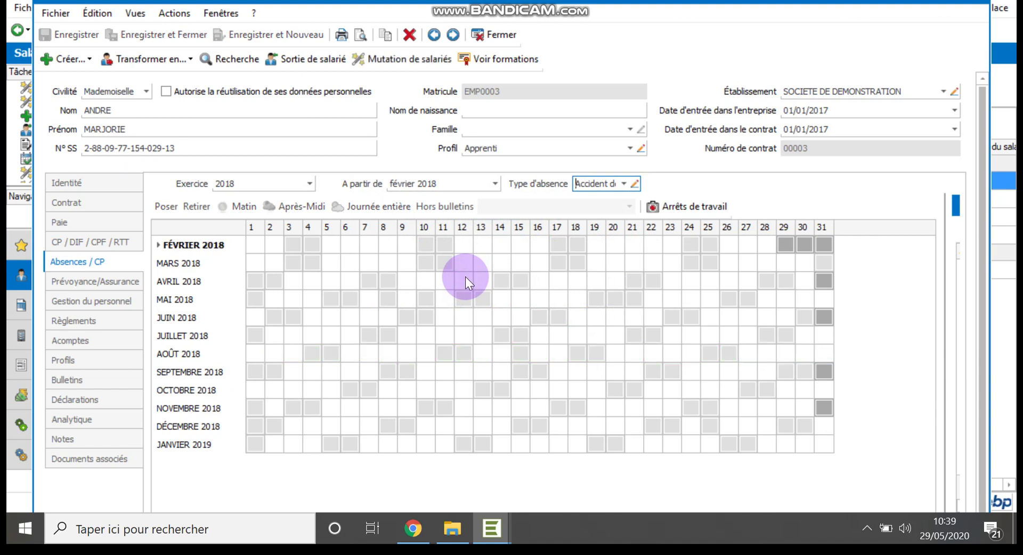
click(625, 185)
click(300, 285)
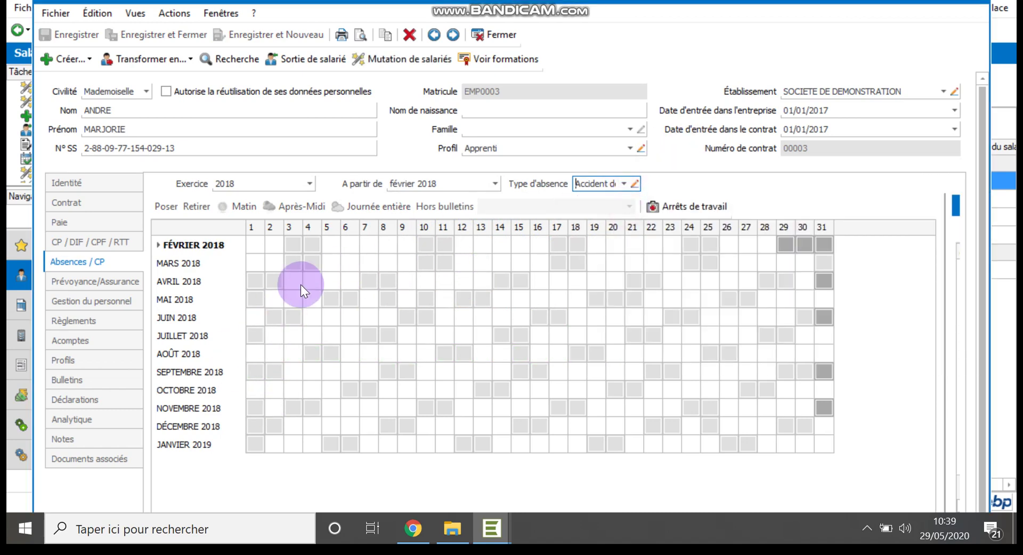
Step: Post the Accident de trajet absence on 1 and 2 March 2018, accepting the work stoppage notice
click(248, 261)
drag(255, 260, 273, 261)
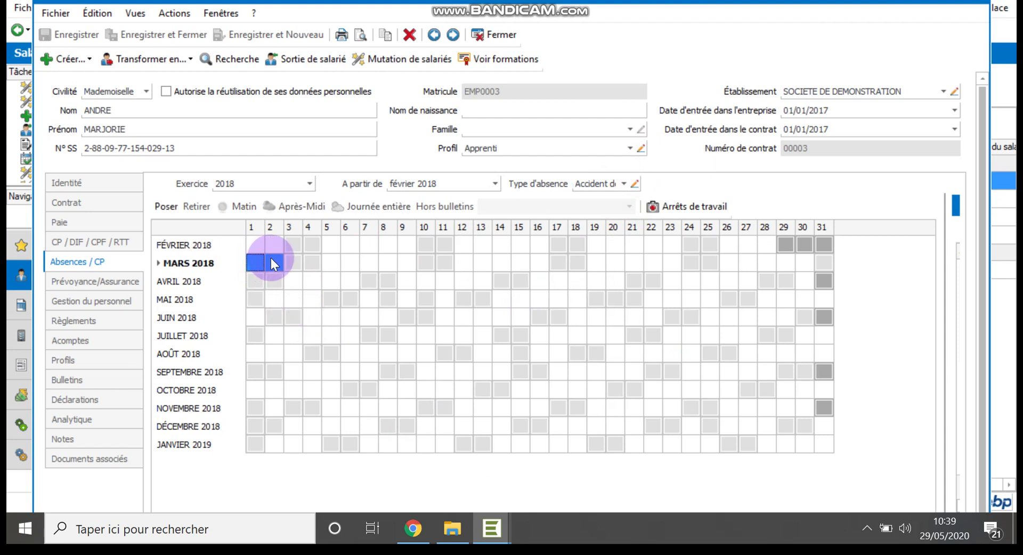
right_click(281, 265)
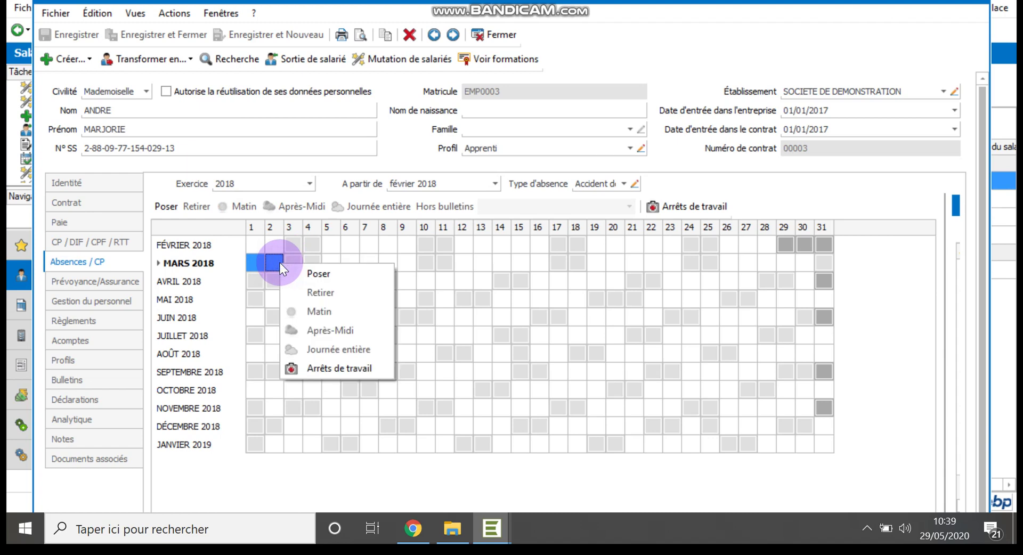
click(296, 273)
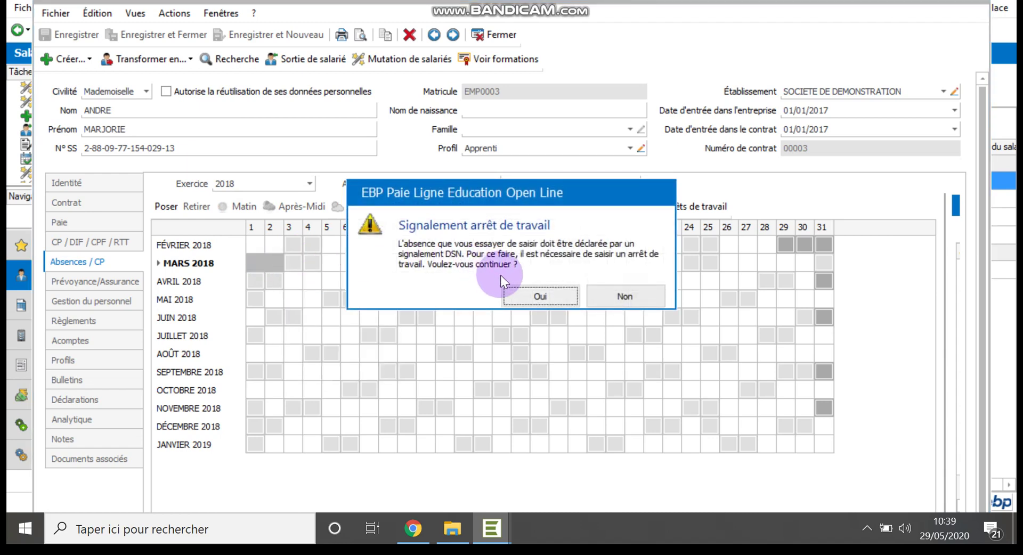
click(537, 297)
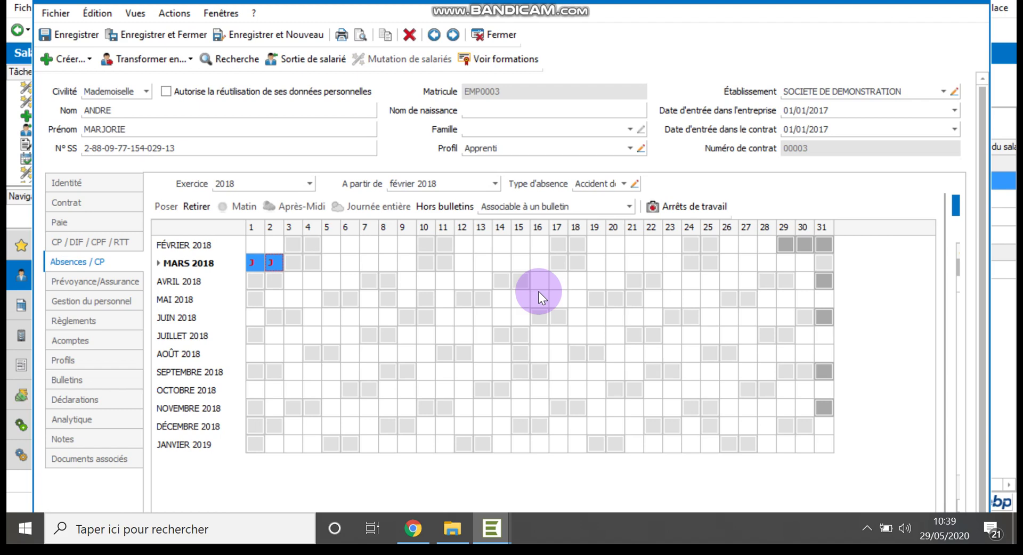
Step: Browse the complete list of absence types and their calculation methods, and return to its beginning
click(623, 183)
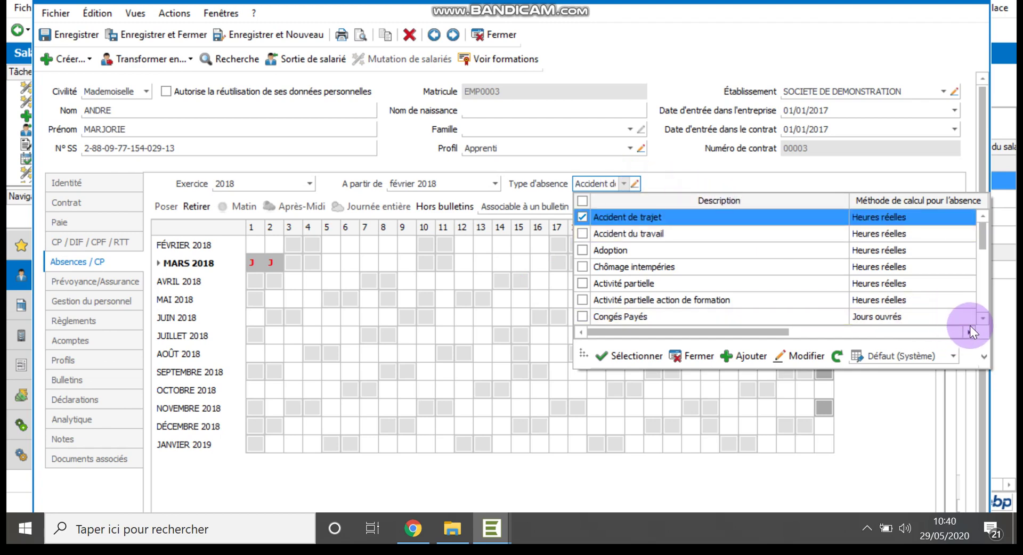
click(983, 322)
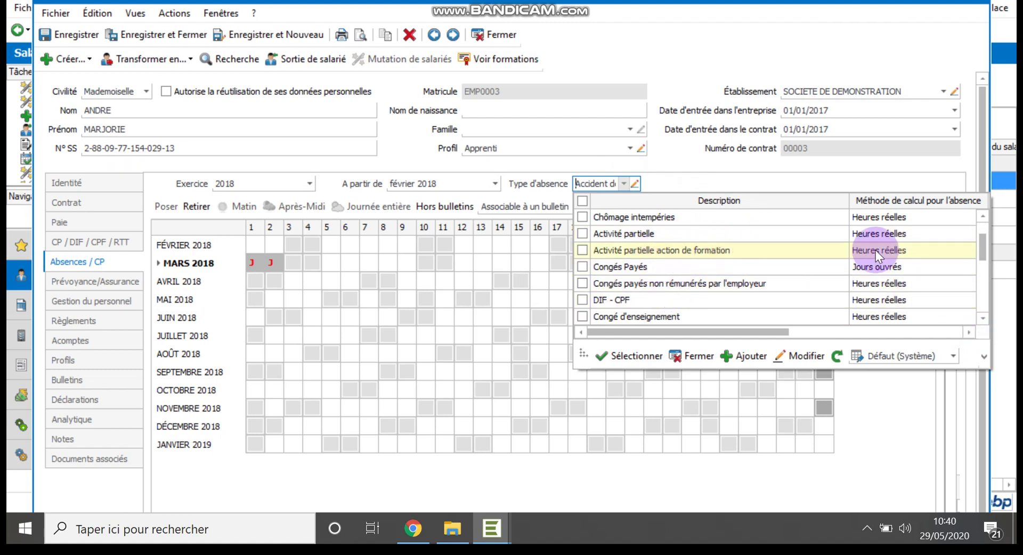
click(984, 315)
click(983, 318)
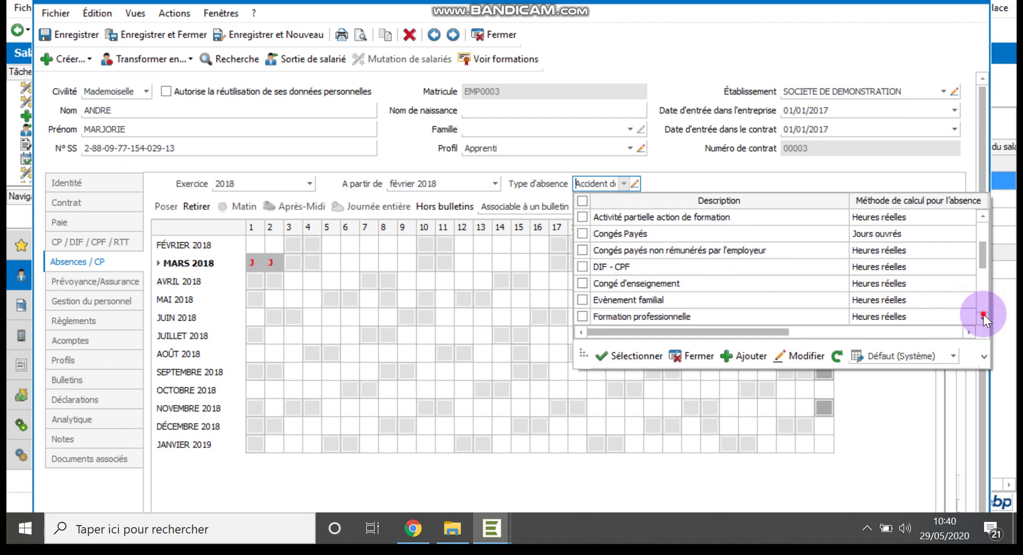
click(983, 319)
click(983, 319)
click(983, 319)
click(983, 319)
click(983, 319)
click(983, 318)
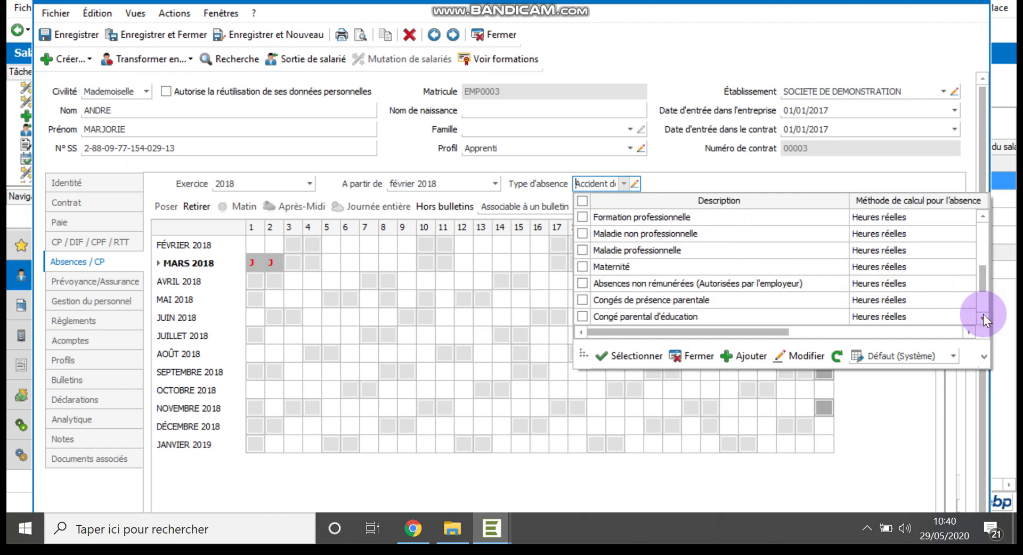
click(983, 315)
click(983, 316)
click(983, 316)
click(984, 315)
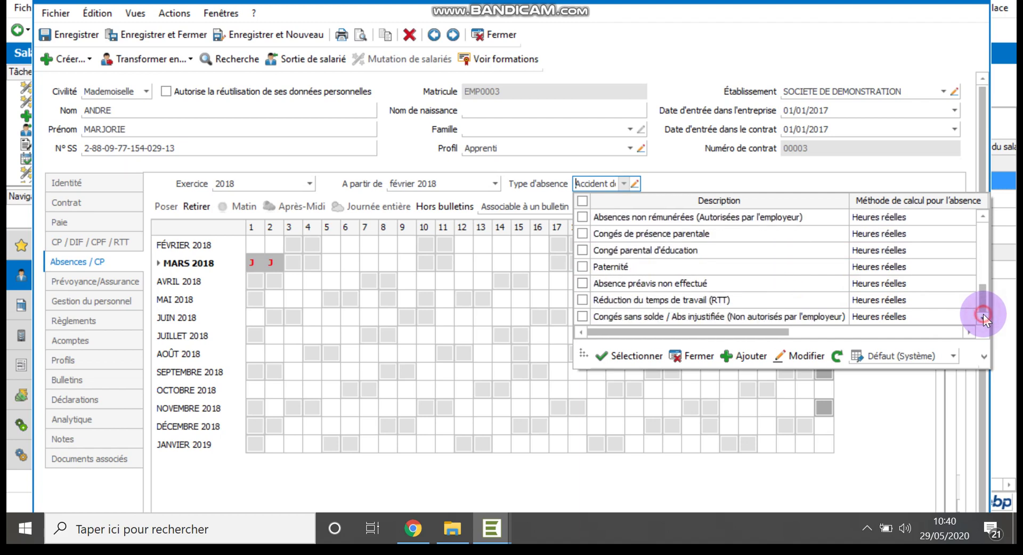
drag(984, 308, 964, 198)
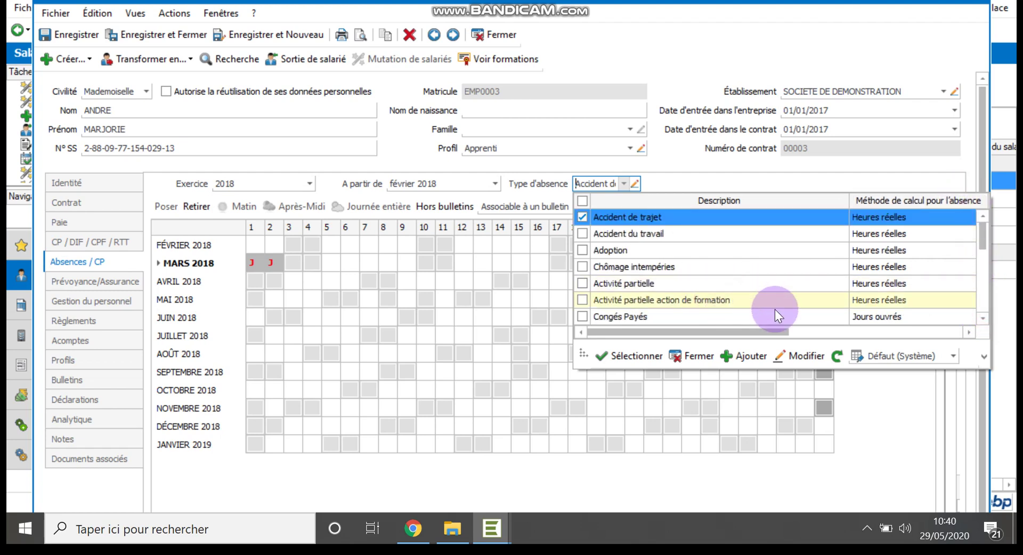
Step: Change the calendar's absence type to Formation professionnelle and save the changes made to the employee record
click(982, 319)
click(983, 318)
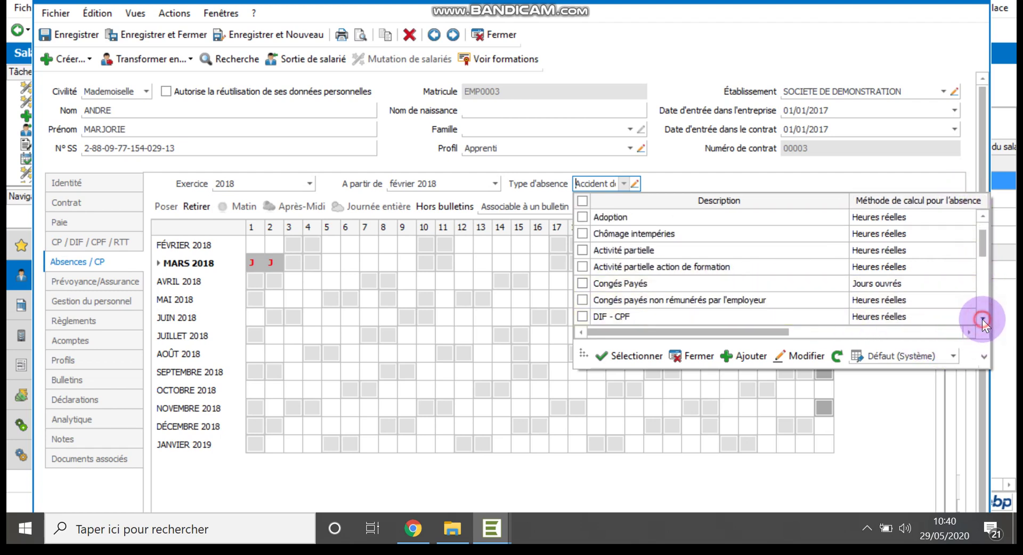
click(982, 318)
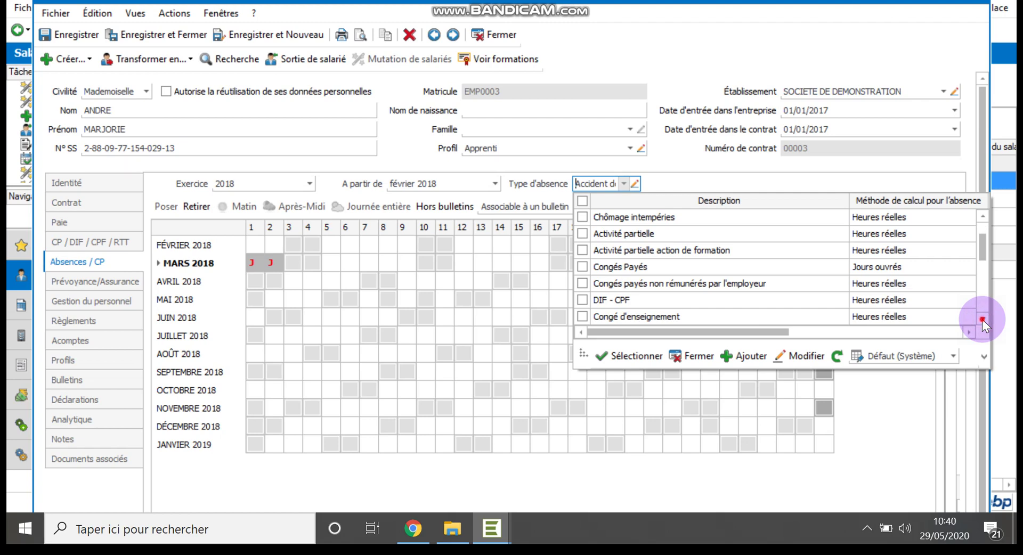
click(983, 319)
click(983, 319)
click(982, 319)
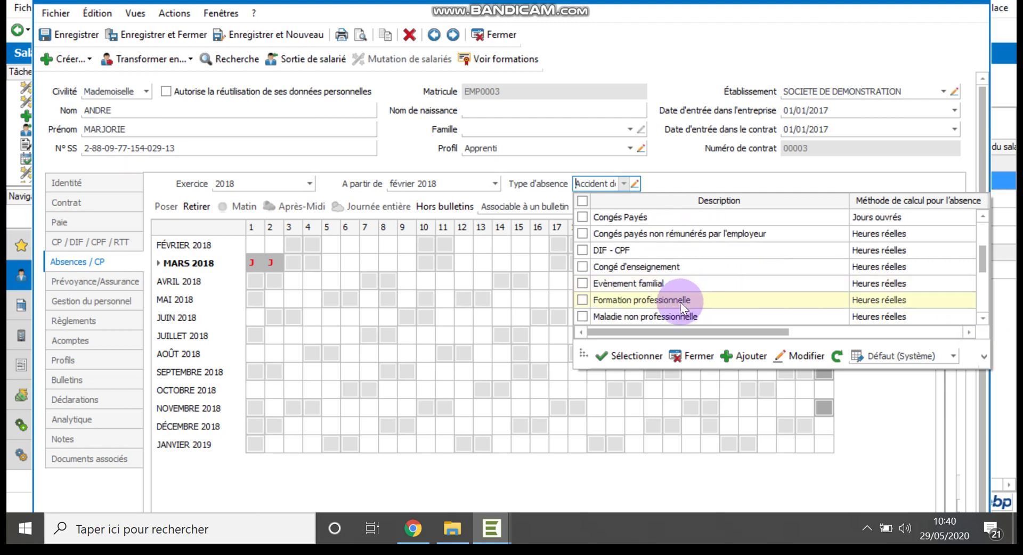
click(650, 305)
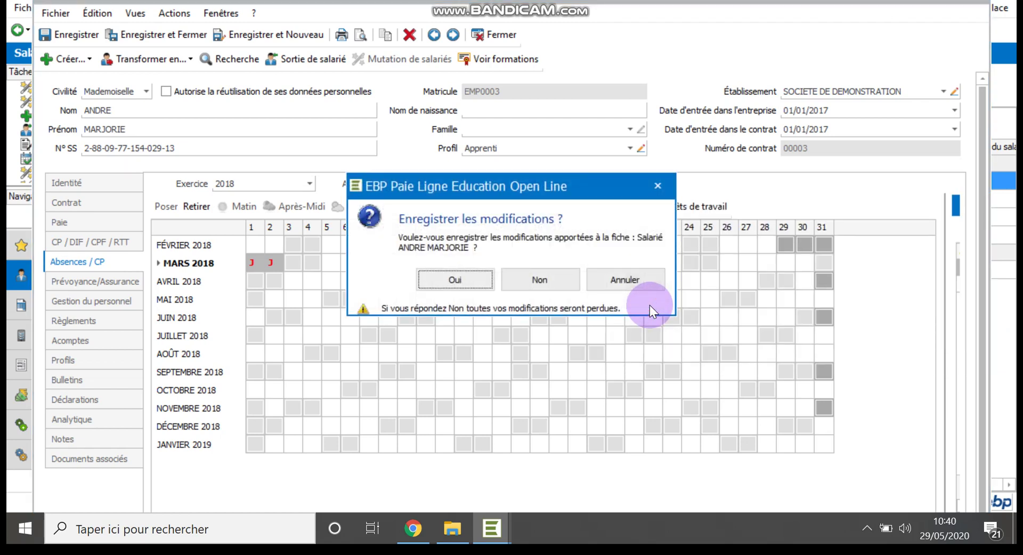
click(462, 274)
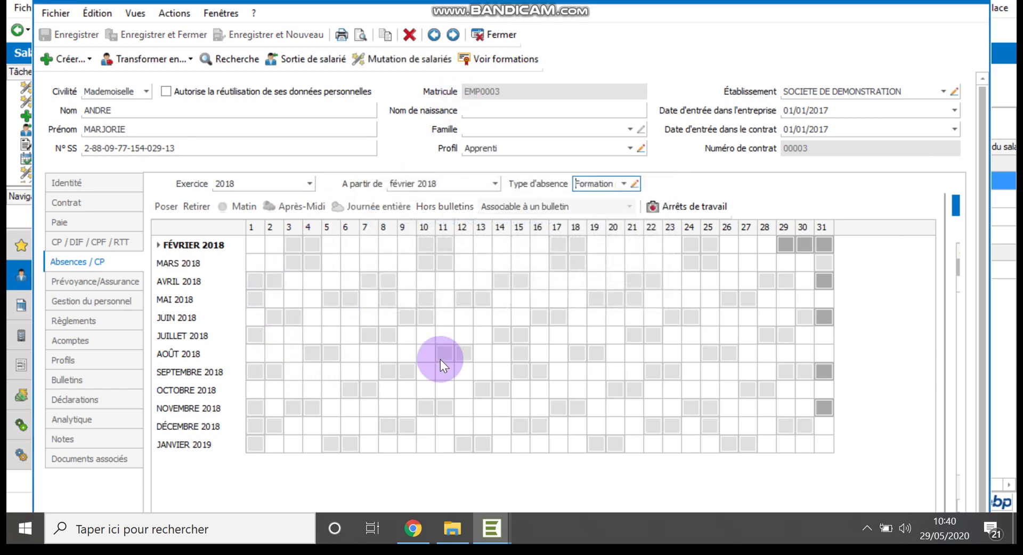
Step: Post a morning-only Formation professionnelle absence on 2 July 2018, and save and close the employee record
click(273, 335)
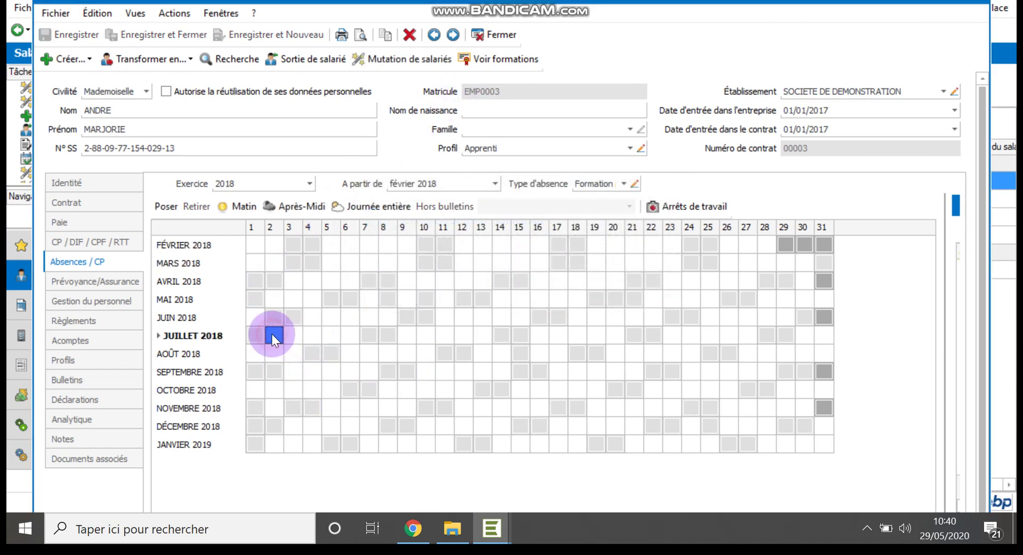
click(237, 210)
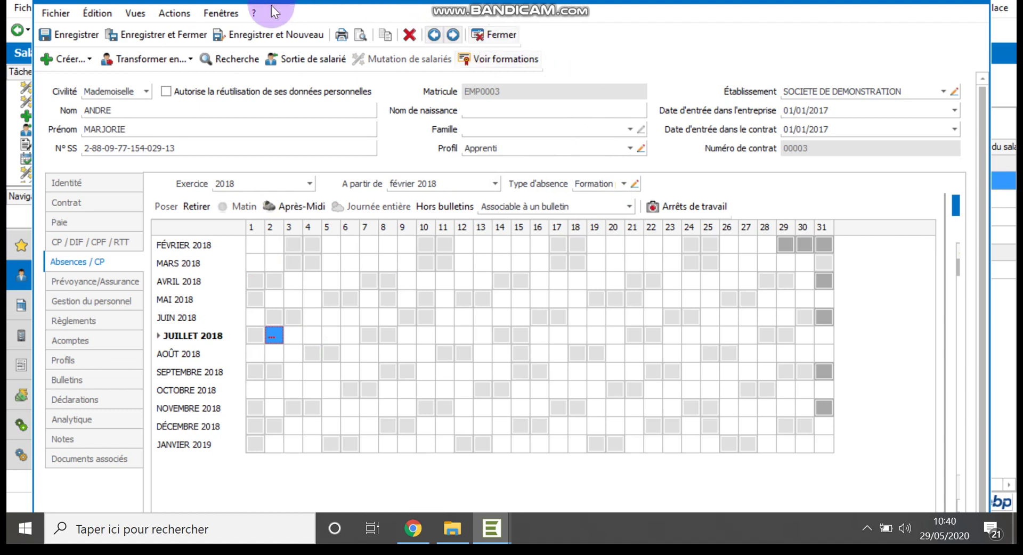
click(179, 37)
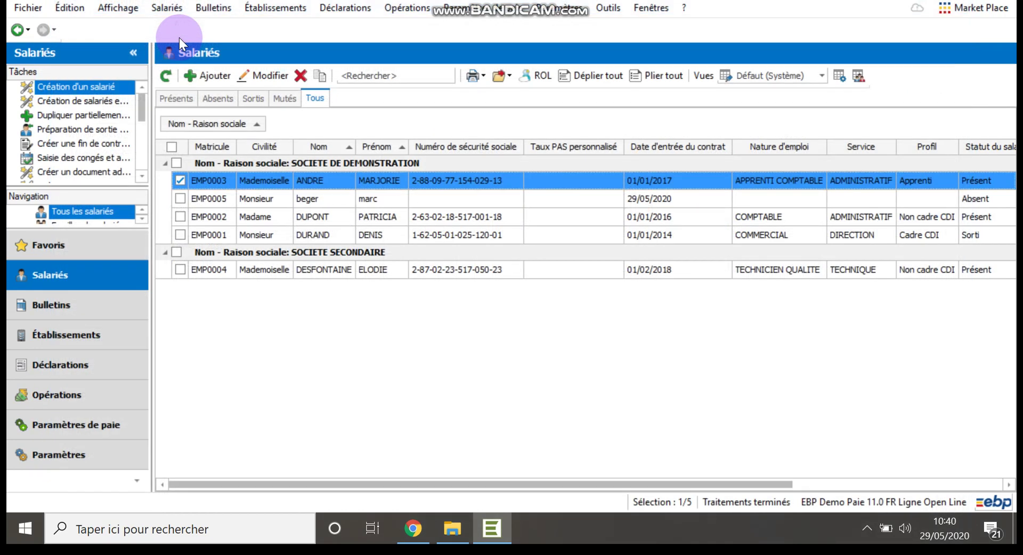
Step: Open the Saisie des congés et absences window from the employee functions and maximize it
click(167, 8)
mouse_move(230, 88)
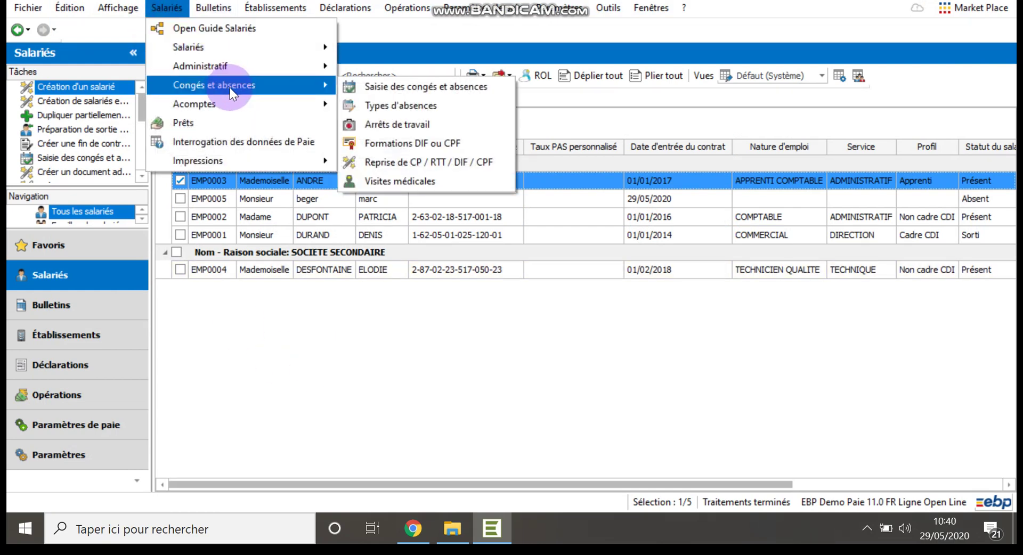
click(457, 92)
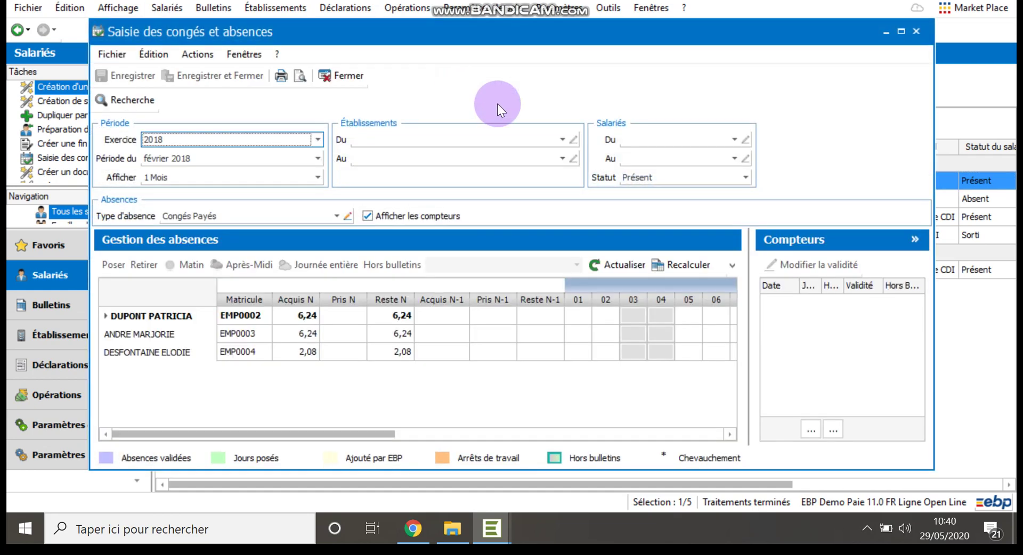
click(900, 34)
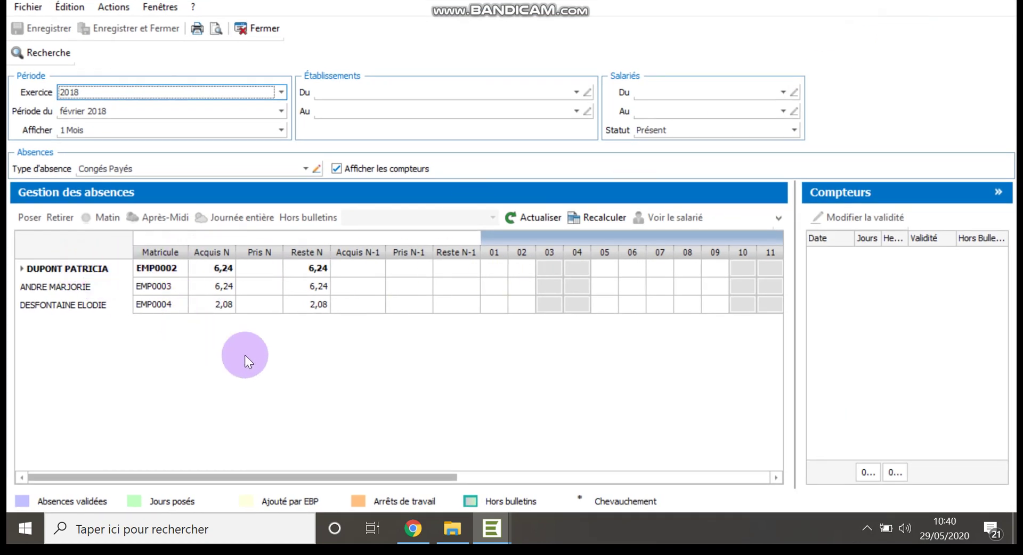
Step: Post Congés Payés from 1 to 9 February 2018 for the first listed employee
click(62, 273)
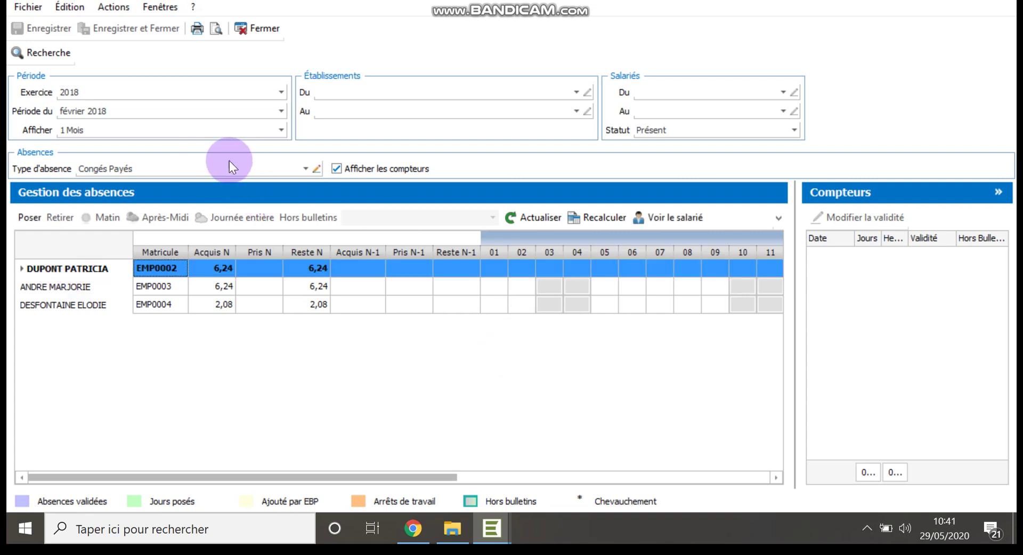
click(490, 266)
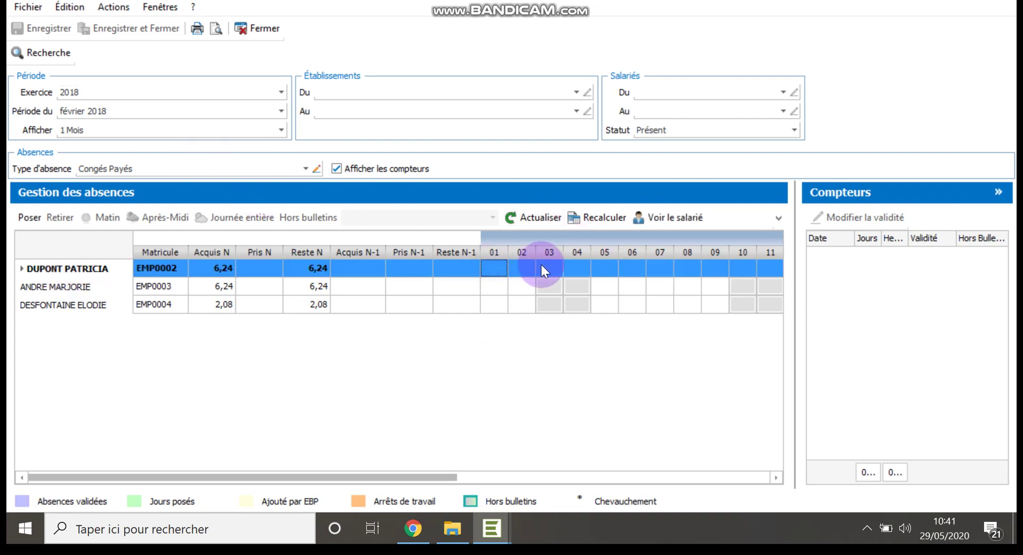
click(576, 262)
drag(494, 264, 709, 270)
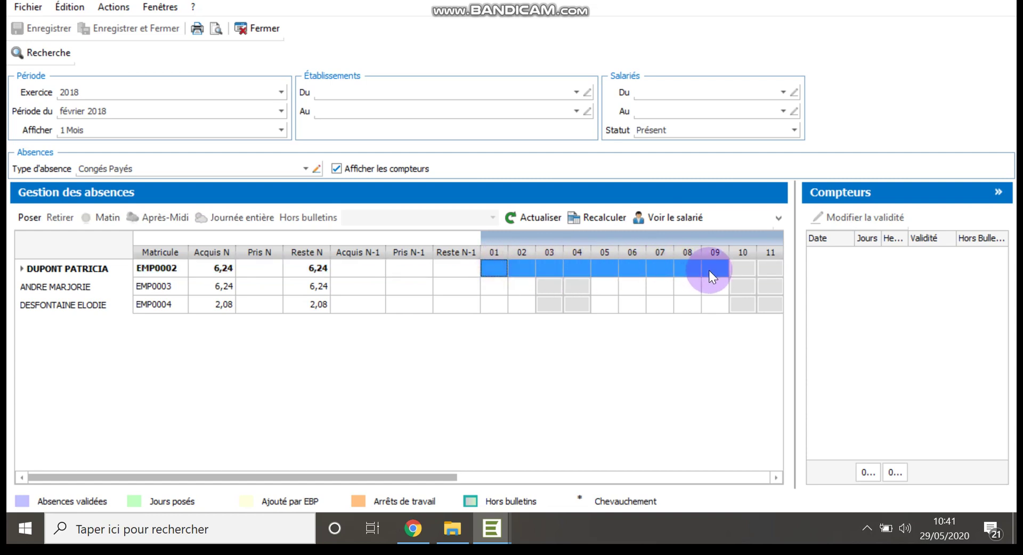
right_click(692, 270)
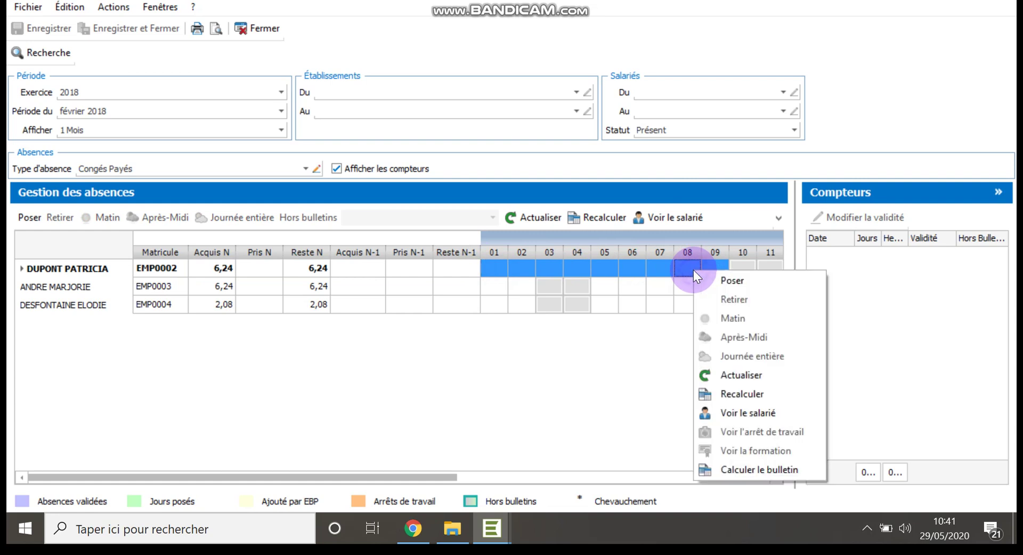
click(720, 279)
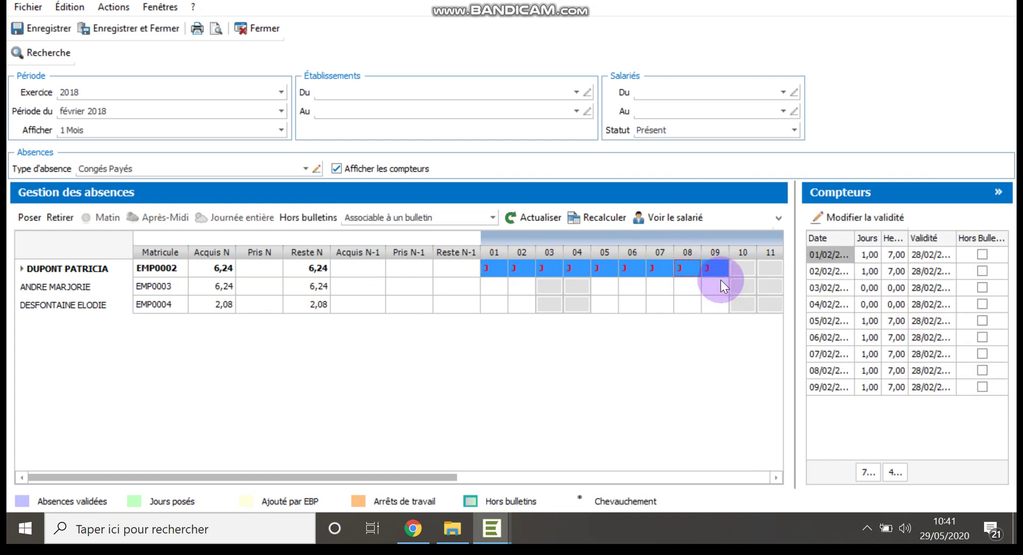
Step: Change the absence type to Congé d'enseignement and save the changes to the leave entries
click(308, 168)
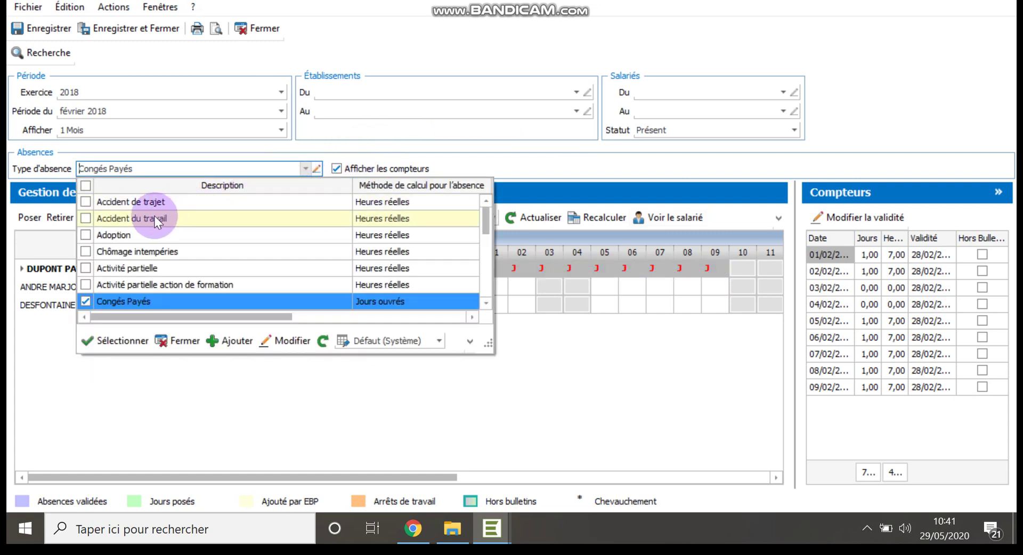
click(486, 302)
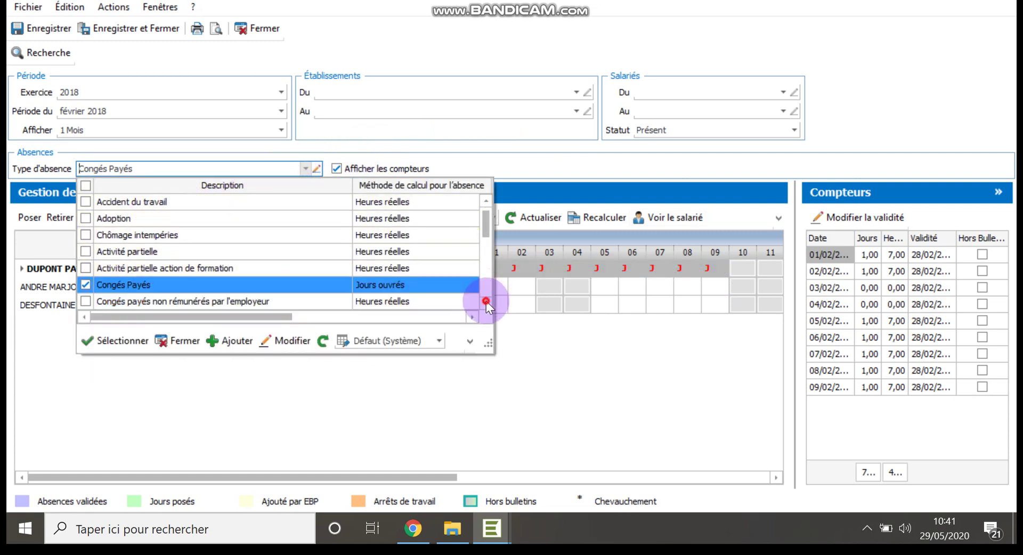
click(486, 302)
click(486, 302)
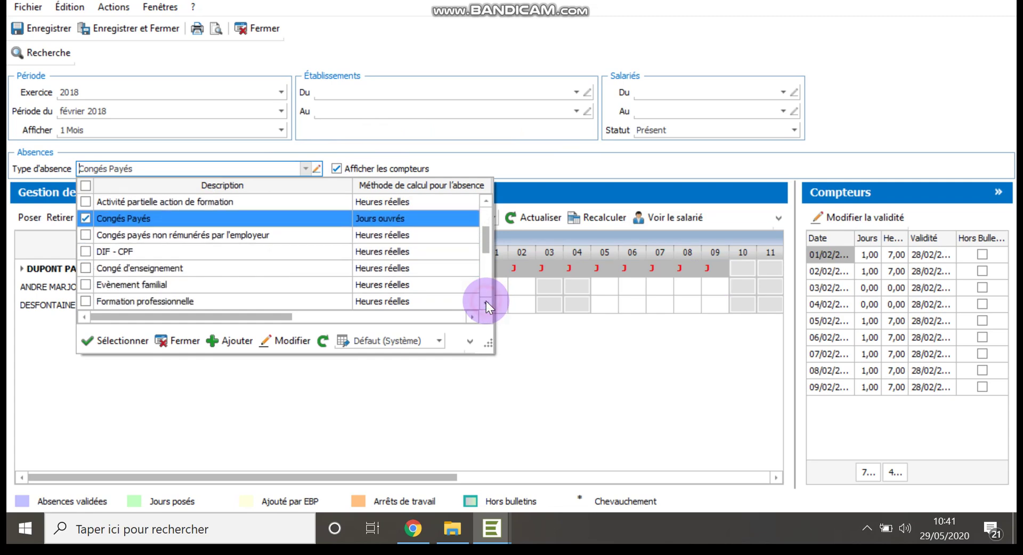
click(151, 268)
click(436, 284)
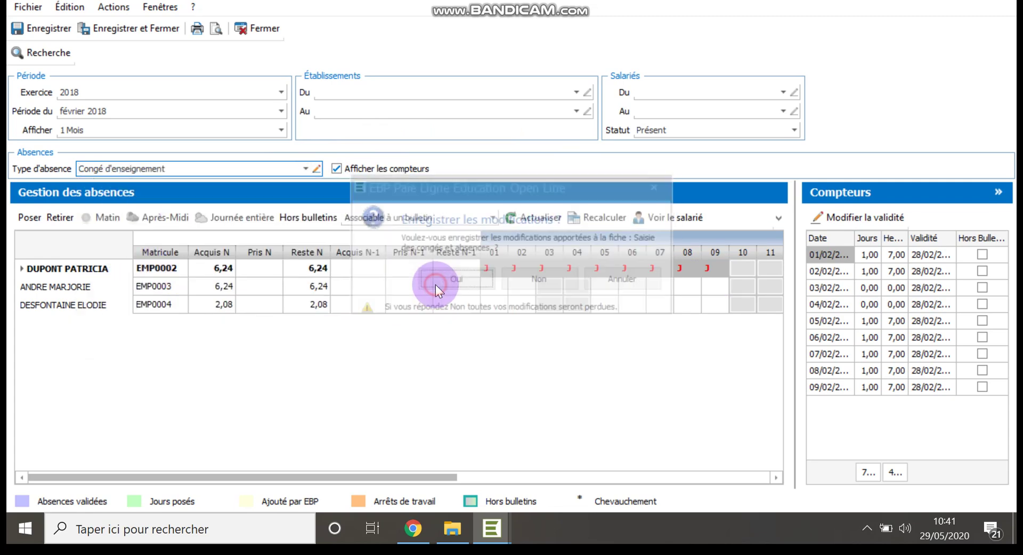
Step: Post Congé d'enseignement from 5 to 9 February 2018 for the second listed employee
drag(308, 289, 435, 281)
right_click(435, 282)
click(454, 291)
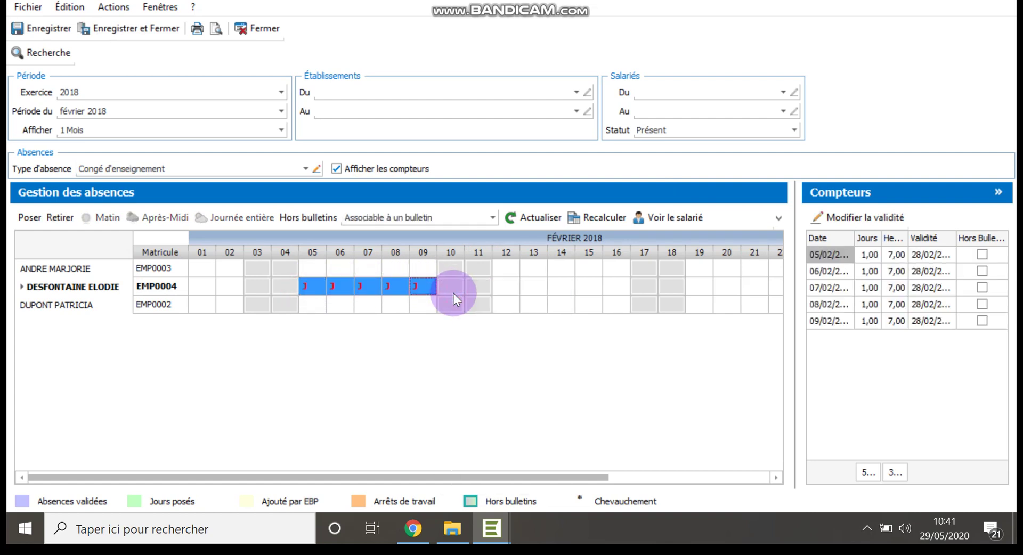
Step: Remove the Congé d'enseignement days from 5 to 9 February 2018 and post them again for the same employee
click(315, 288)
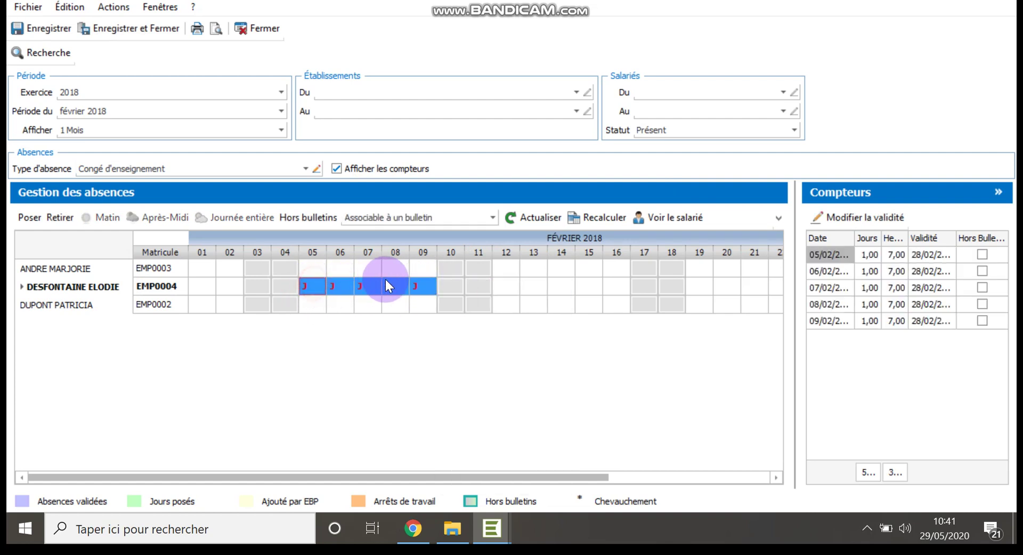
click(62, 219)
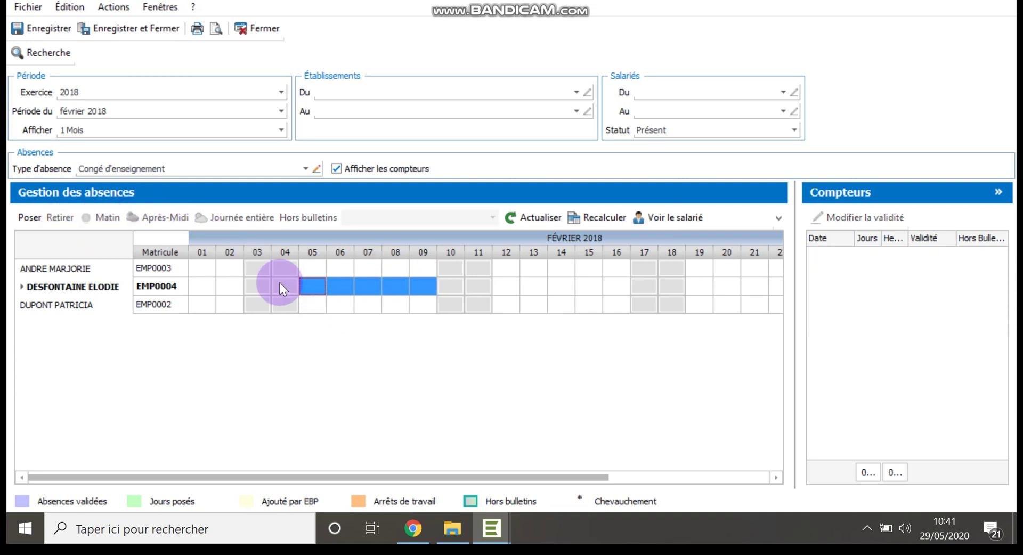
right_click(341, 290)
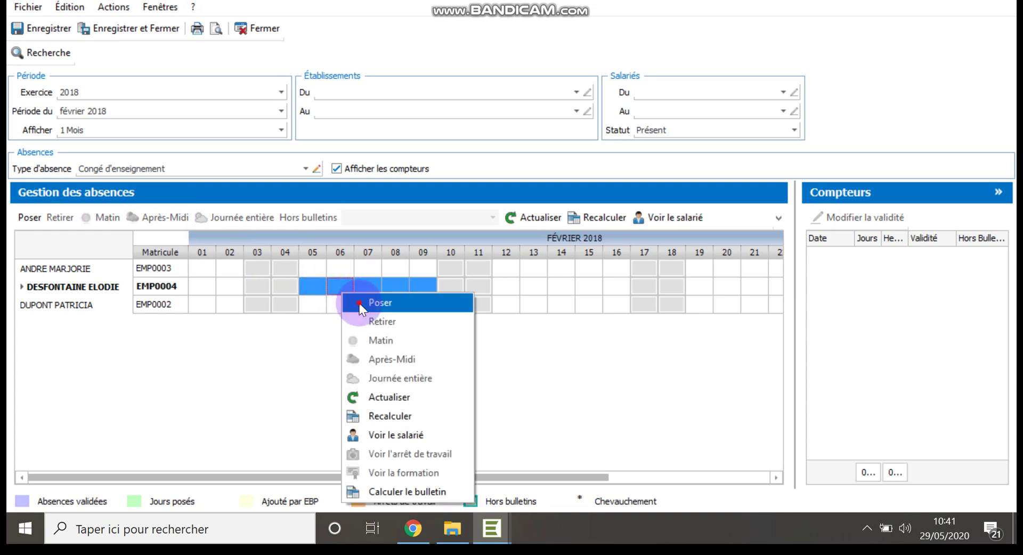
click(359, 302)
Step: Limit the 5 February 2018 Congé d'enseignement to the morning, and save and close the absence entry window
click(313, 283)
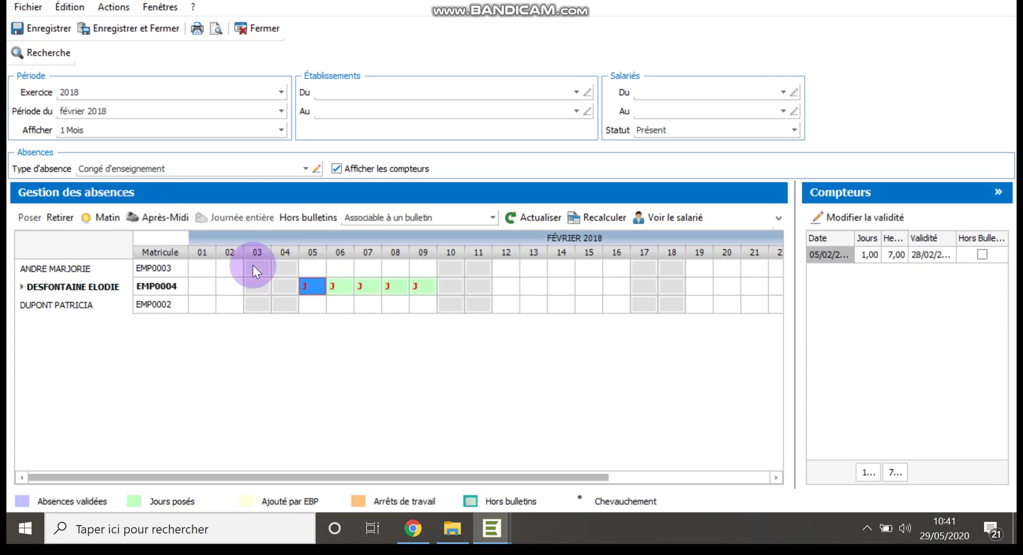
click(98, 223)
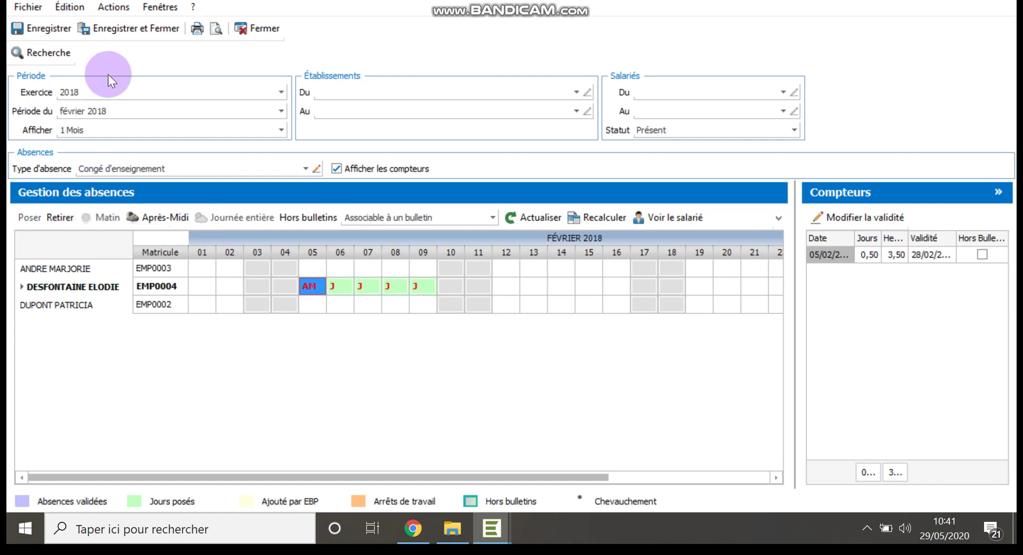
click(119, 27)
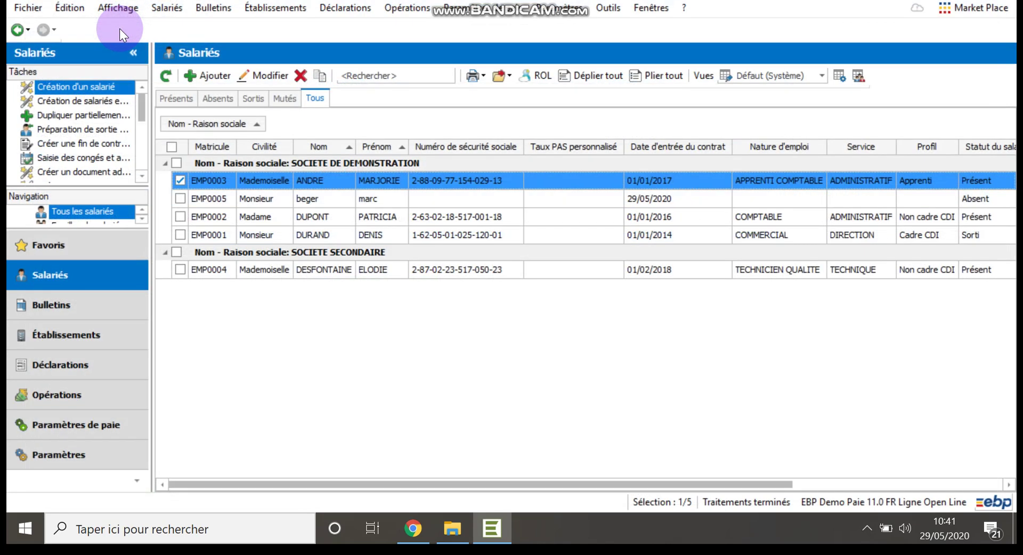